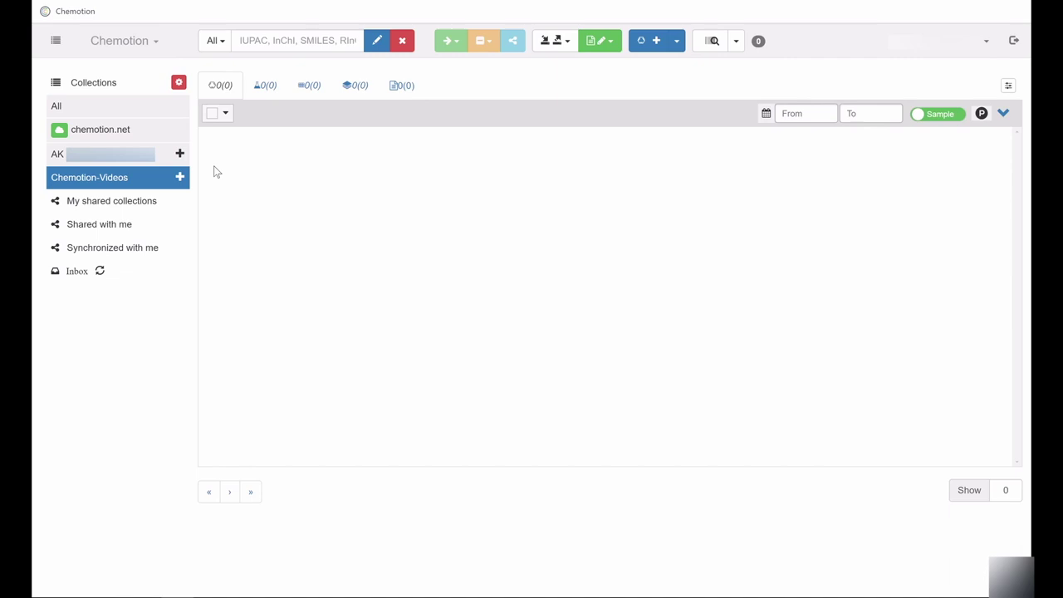
Step: Open the collection management and create a new top-level collection named AC-F-Praktikum under My Collections
left_click(180, 84)
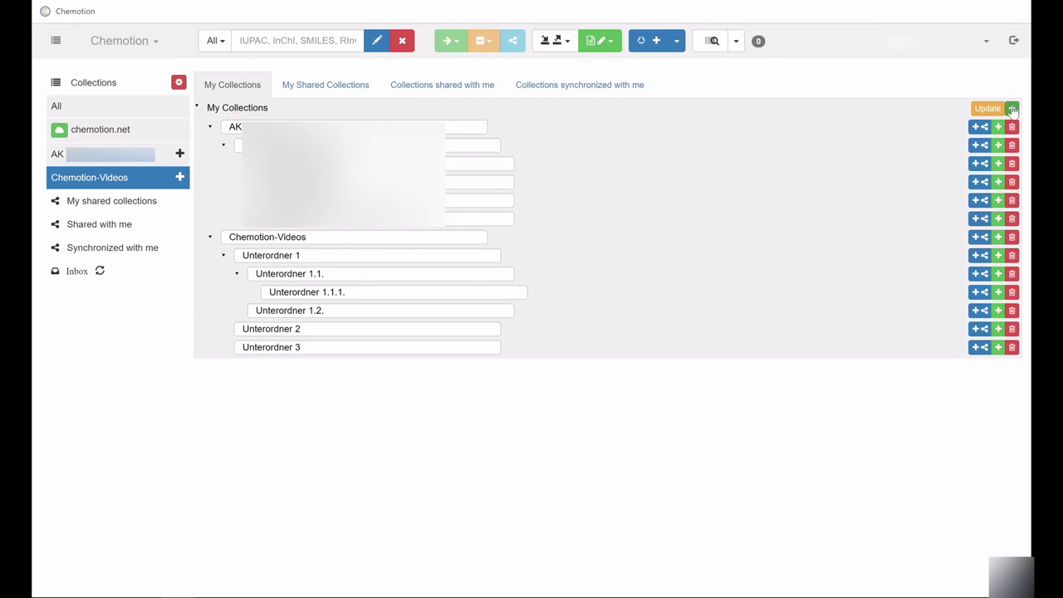
left_click(1011, 109)
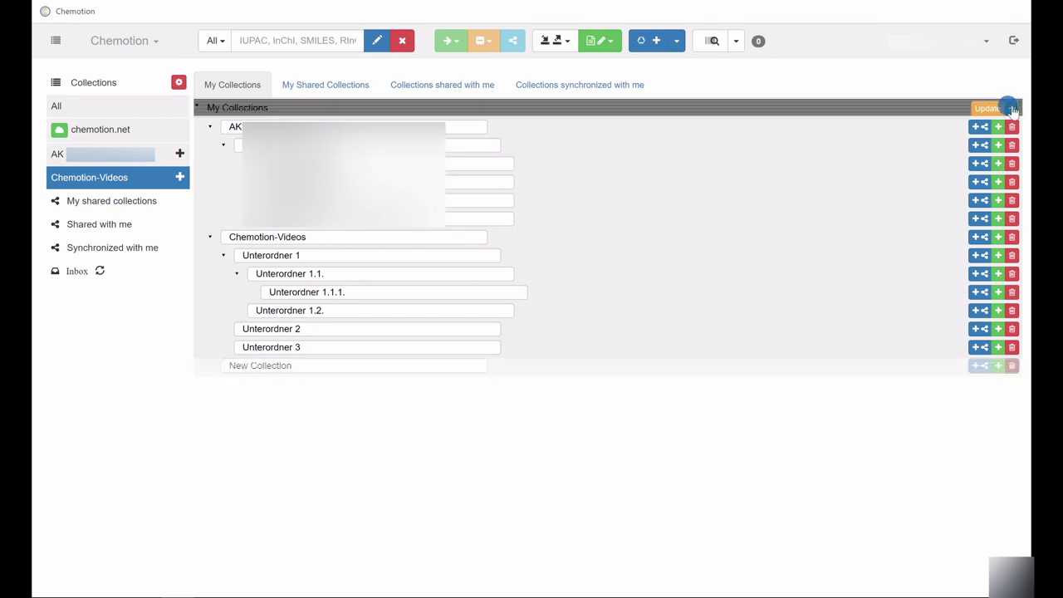
left_click(332, 365)
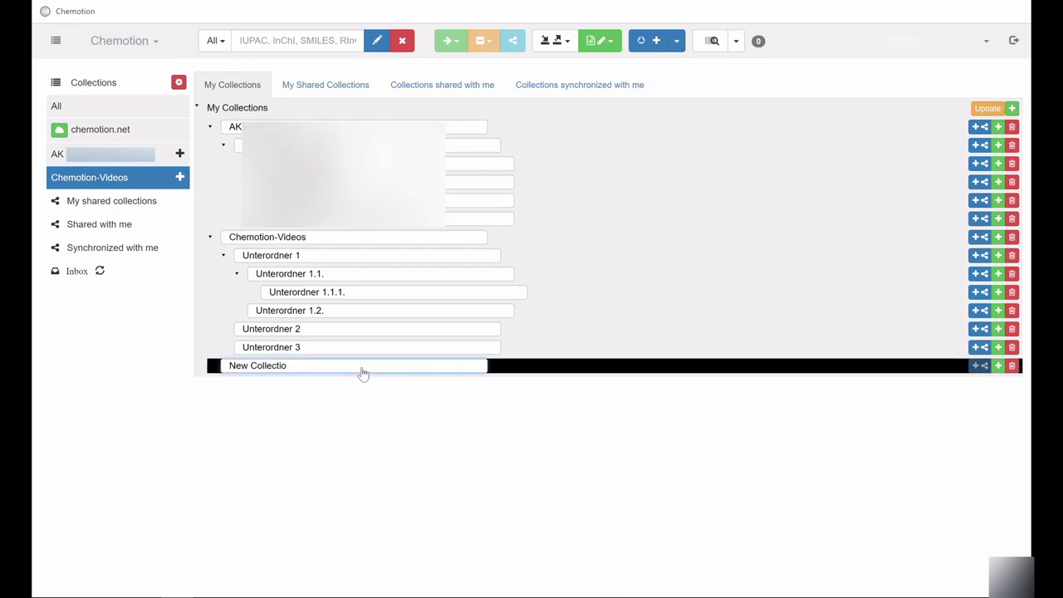
key("BackSpace")
key("BackSpace")
key("BackSpace")
key("BackSpace")
key("BackSpace")
key("BackSpace")
key("BackSpace")
key("BackSpace")
key("BackSpace")
key("BackSpace")
key("BackSpace")
key("BackSpace")
key("BackSpace")
type("AC-F-Praktikum")
left_click(368, 381)
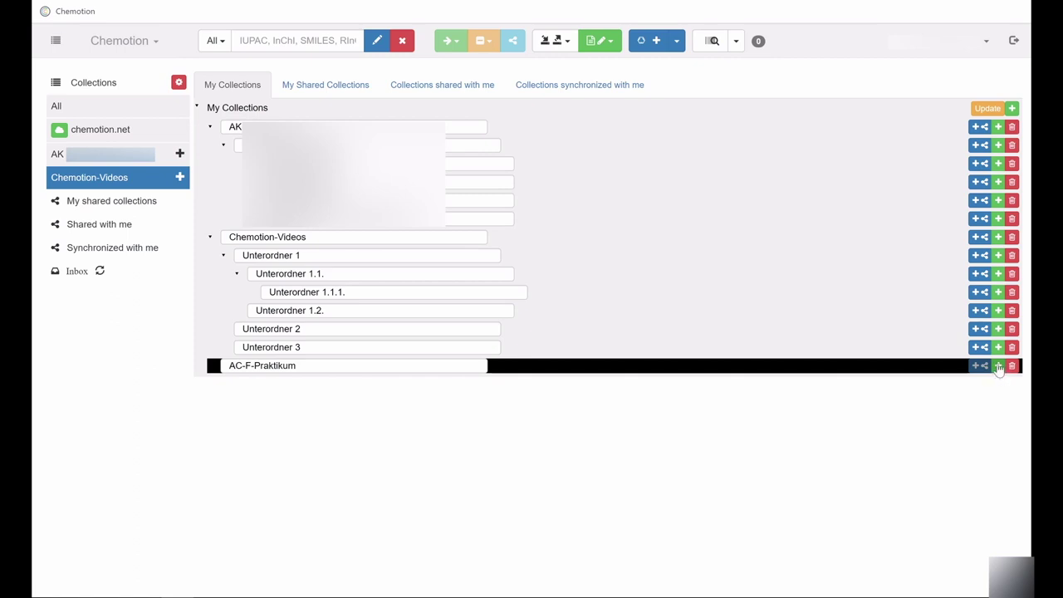
Step: Add a subcollection to AC-F-Praktikum and name it Koordinationschemie
left_click(999, 367)
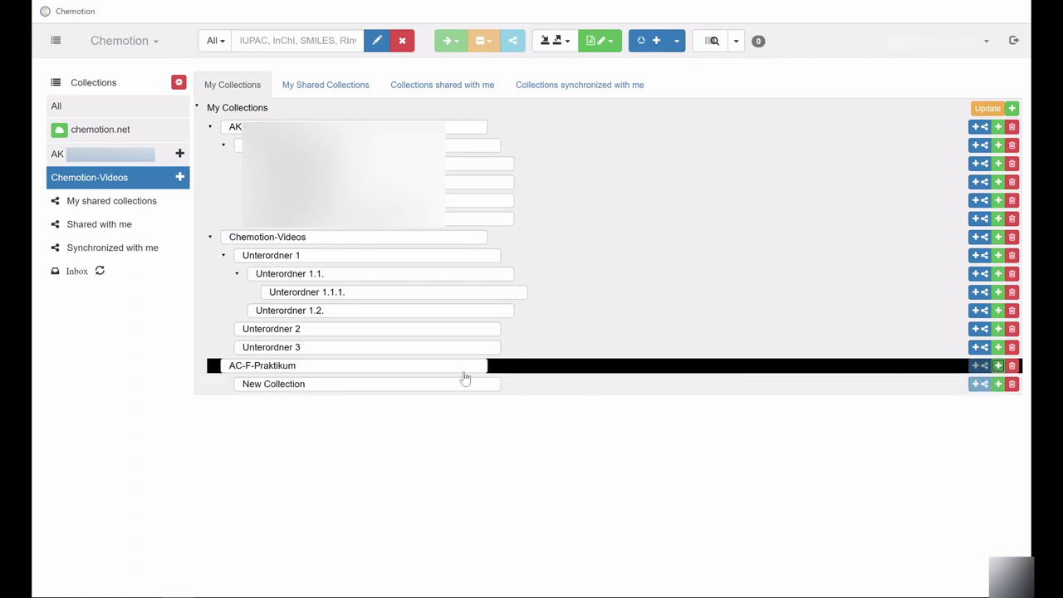
left_click(387, 385)
key("BackSpace")
key("BackSpace")
key("BackSpace")
key("BackSpace")
key("BackSpace")
key("BackSpace")
key("BackSpace")
key("BackSpace")
key("BackSpace")
key("BackSpace")
key("BackSpace")
key("BackSpace")
key("BackSpace")
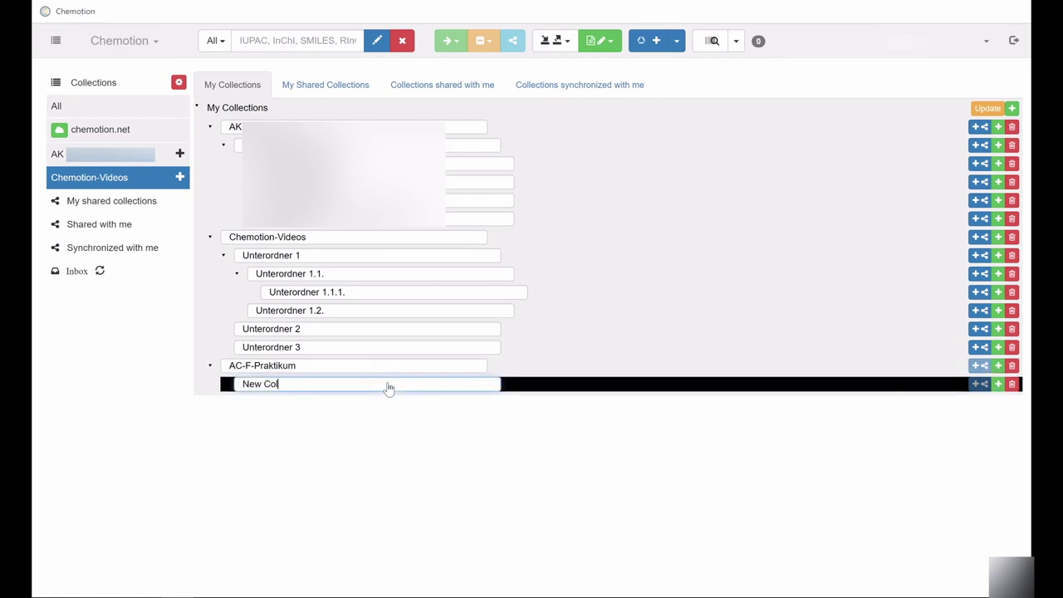
type("Koordinationschemie")
Step: Add another subcollection directly under AC-F-Praktikum and name it Festkörperchemie
left_click(999, 366)
left_click(313, 405)
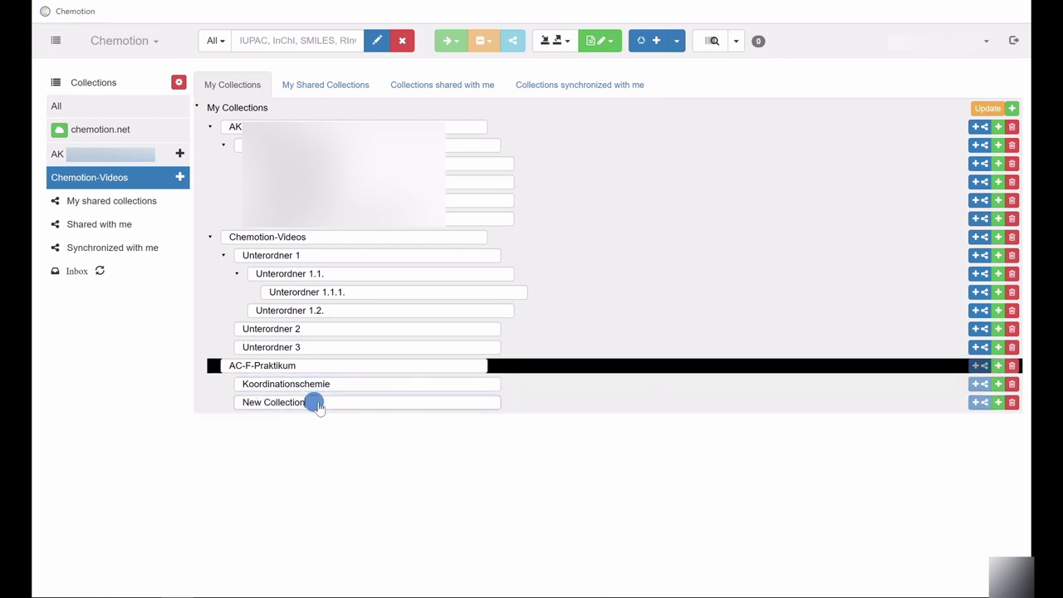
key("BackSpace")
key("BackSpace")
key("BackSpace")
key("BackSpace")
key("BackSpace")
key("BackSpace")
key("BackSpace")
key("BackSpace")
key("BackSpace")
key("BackSpace")
key("BackSpace")
key("BackSpace")
key("BackSpace")
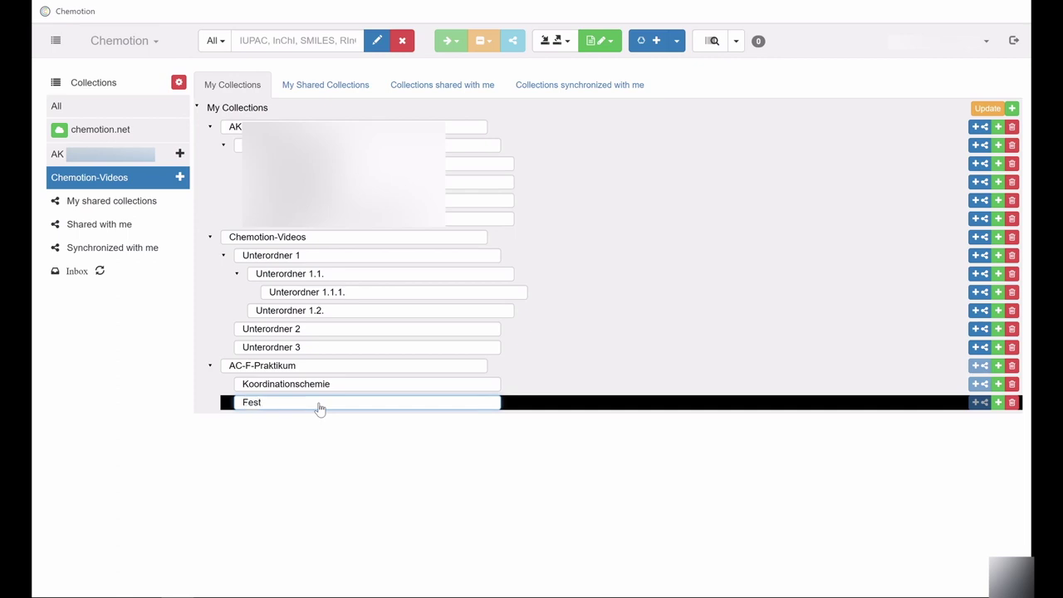
type("Festkörperchemie")
left_click(342, 427)
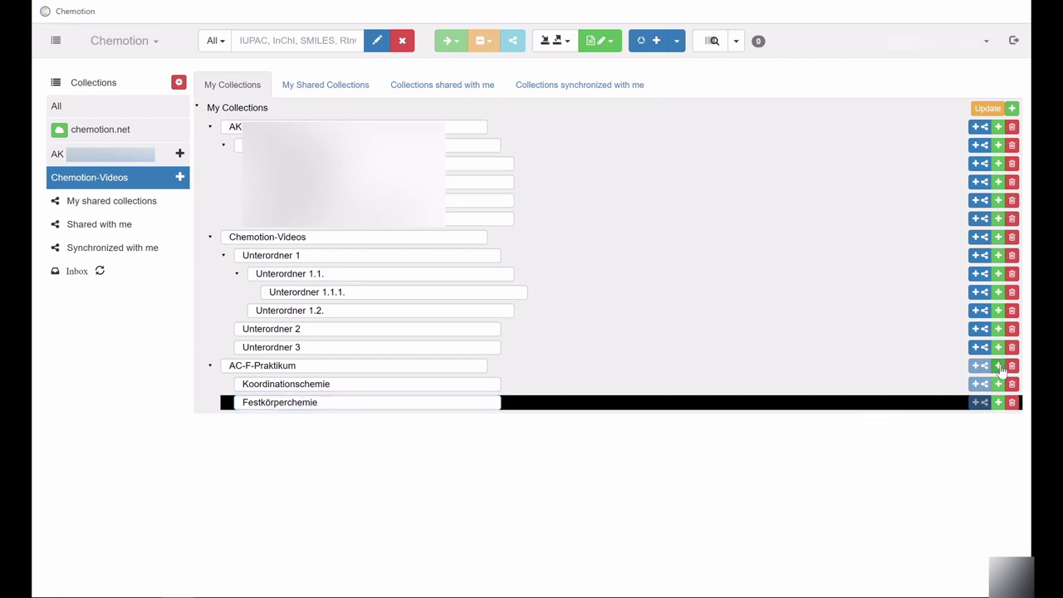
Step: Add a further subcollection directly under AC-F-Praktikum and name it Nanochemie
left_click(998, 367)
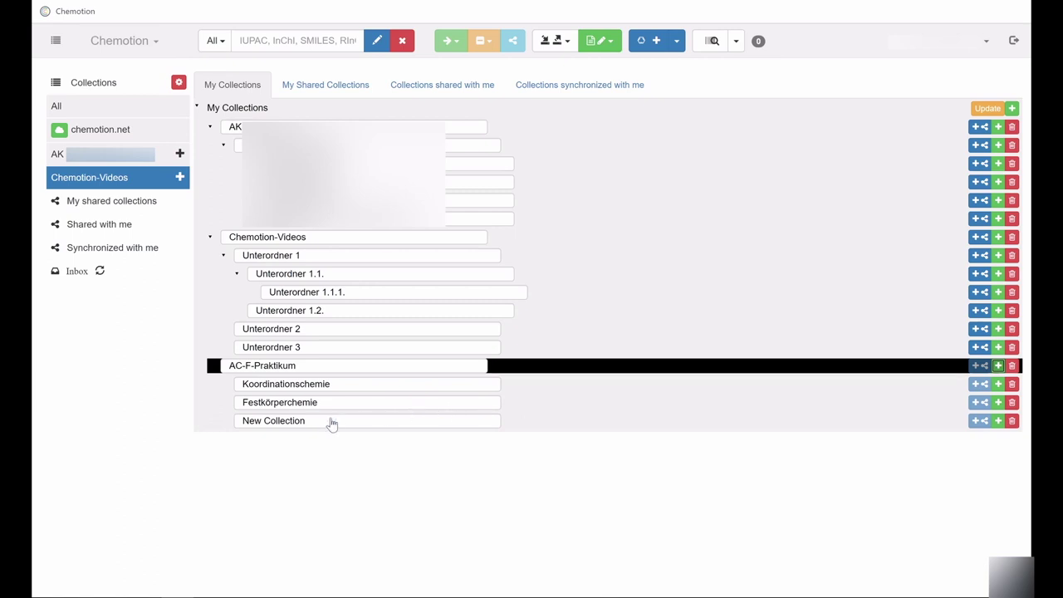
left_click(331, 423)
key("BackSpace")
key("BackSpace")
key("BackSpace")
key("BackSpace")
key("BackSpace")
key("BackSpace")
key("BackSpace")
key("BackSpace")
key("BackSpace")
key("BackSpace")
key("BackSpace")
key("BackSpace")
key("BackSpace")
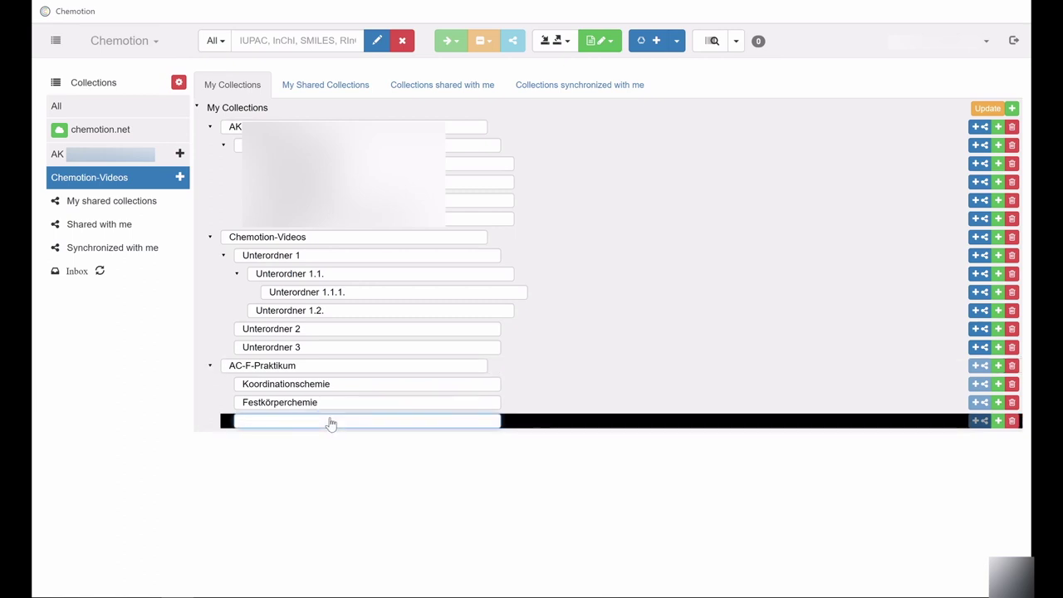
type("Nanochemie")
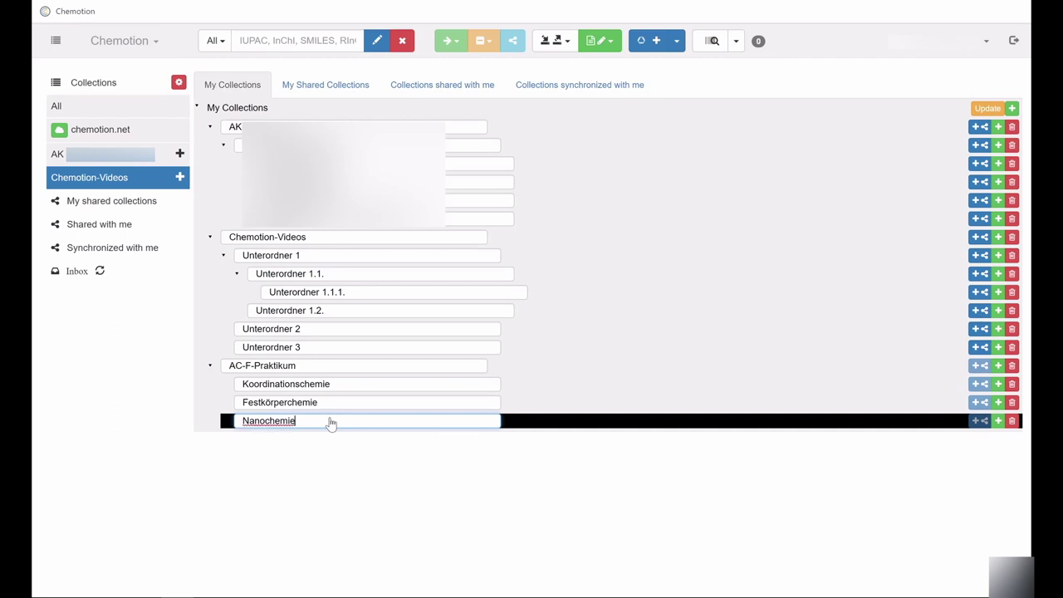
left_click(344, 446)
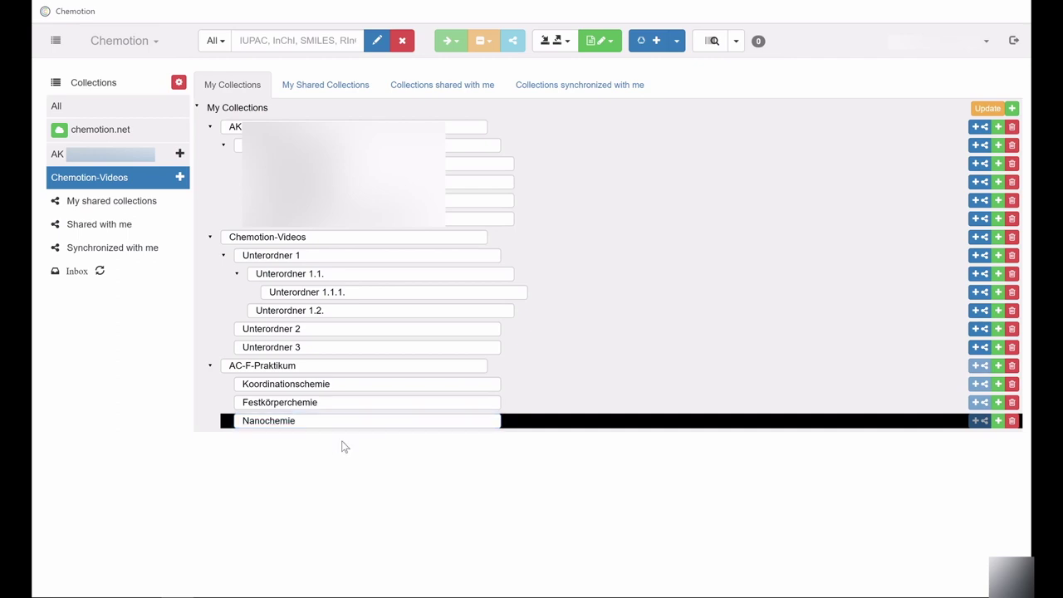
Step: Add one more subcollection directly under AC-F-Praktikum and name it Sonstiges
left_click(998, 366)
left_click(424, 445)
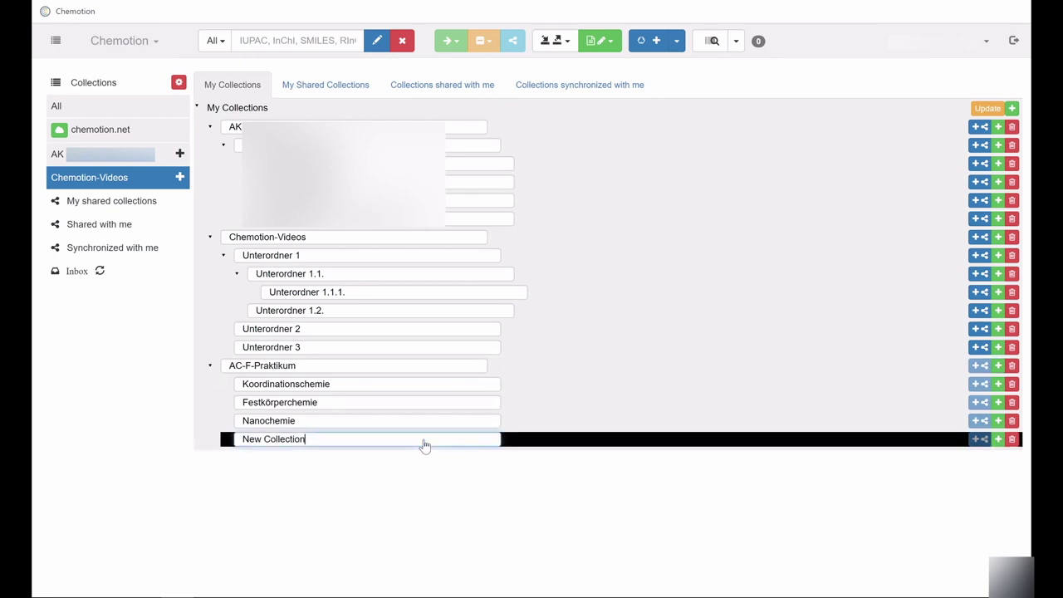
key("BackSpace")
key("BackSpace")
key("BackSpace")
key("BackSpace")
key("BackSpace")
key("BackSpace")
key("BackSpace")
key("BackSpace")
key("BackSpace")
key("BackSpace")
key("BackSpace")
type("Sonstige")
left_click(388, 462)
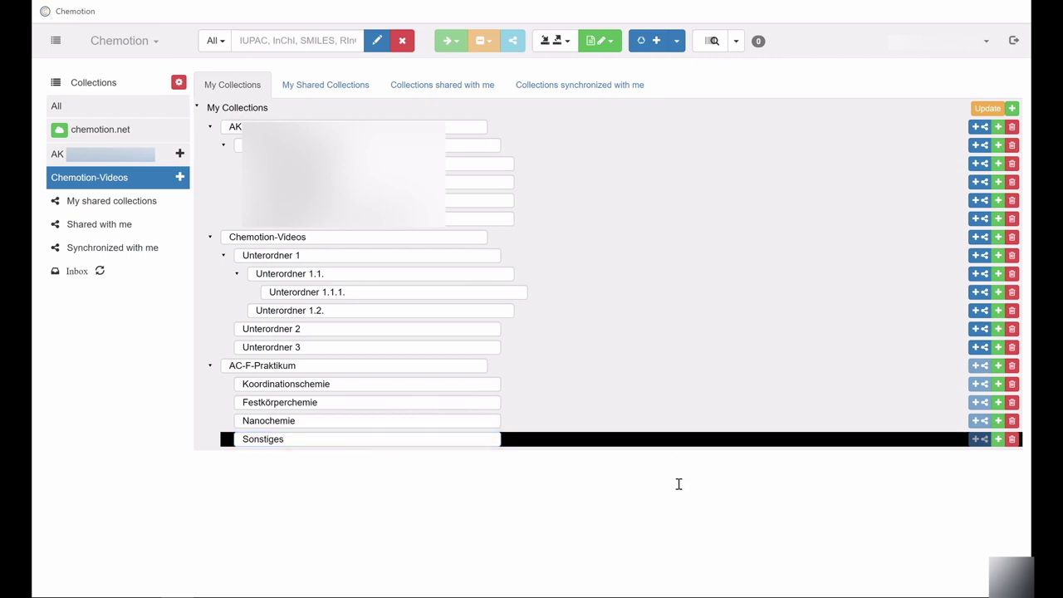
left_click(636, 488)
Step: Try swapping the order of Festkörperchemie and Nanochemie within AC-F-Praktikum, and move them back to their original order
left_click_drag(344, 384, 315, 380)
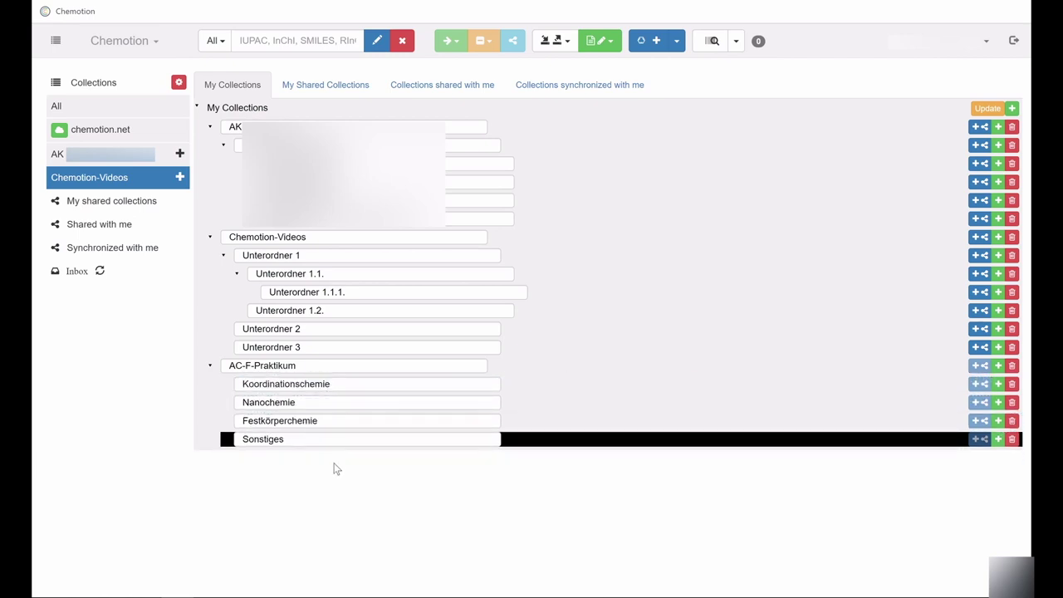
left_click_drag(320, 425, 318, 411)
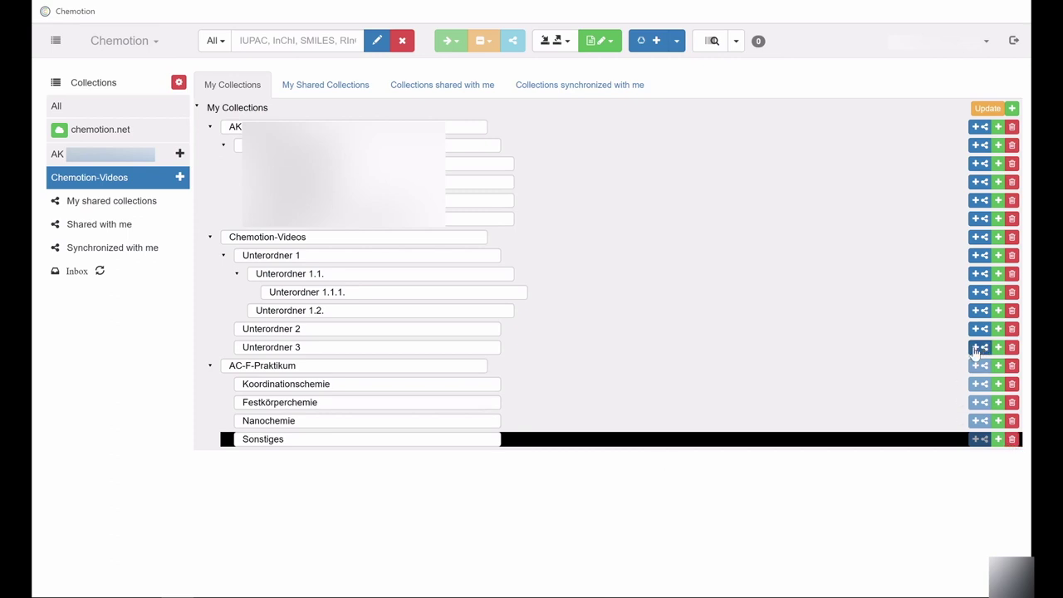
Step: Delete the Sonstiges subcollection from AC-F-Praktikum and save the updated collection structure
left_click(1011, 439)
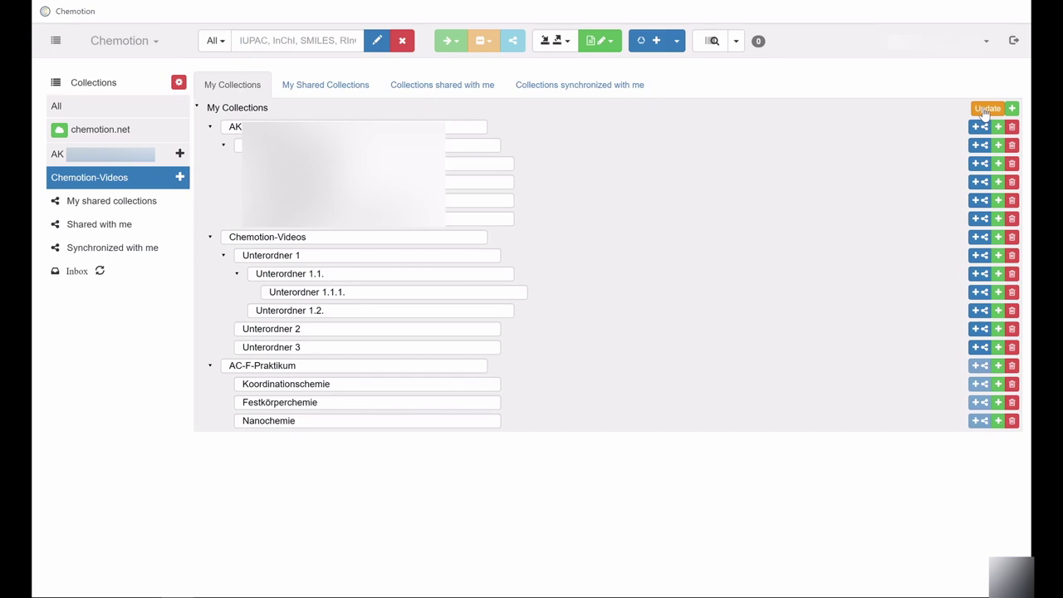
left_click(986, 109)
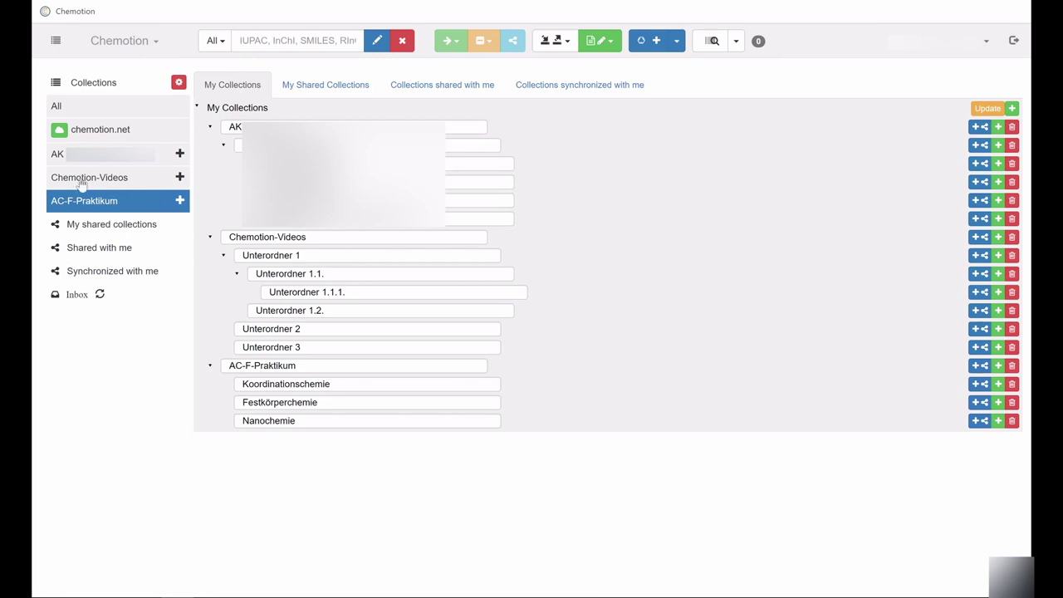
Step: Leave the collection management and check the subcollections of AC-F-Praktikum in the collection tree
left_click(180, 201)
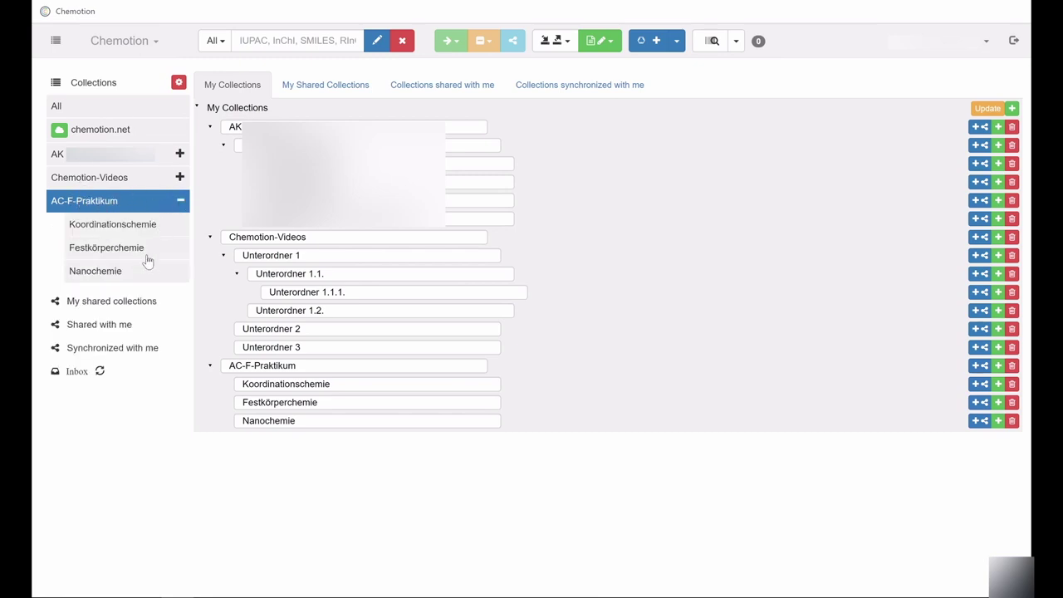
left_click(180, 201)
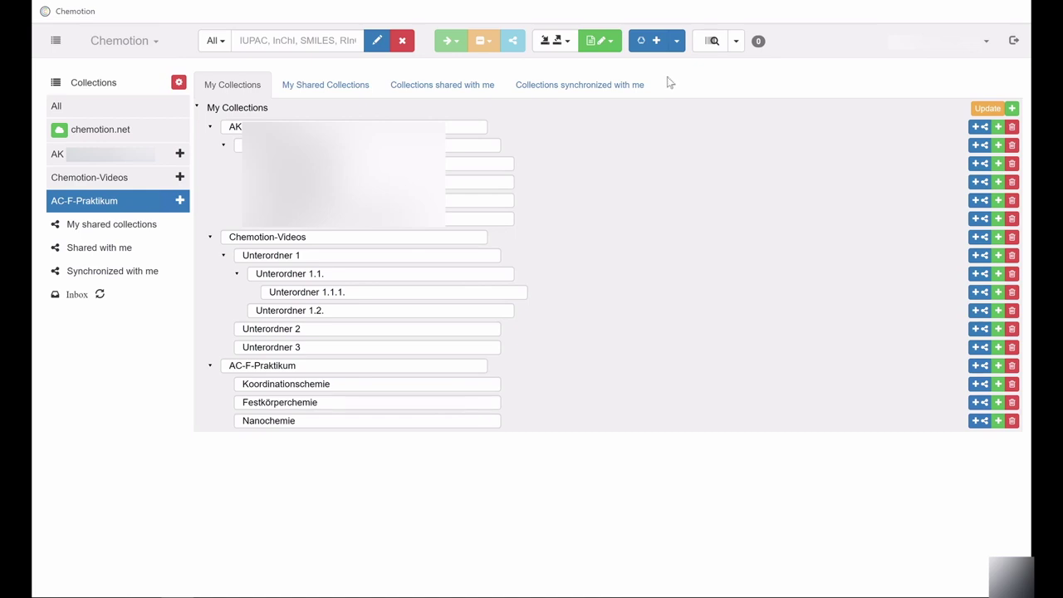
left_click(179, 84)
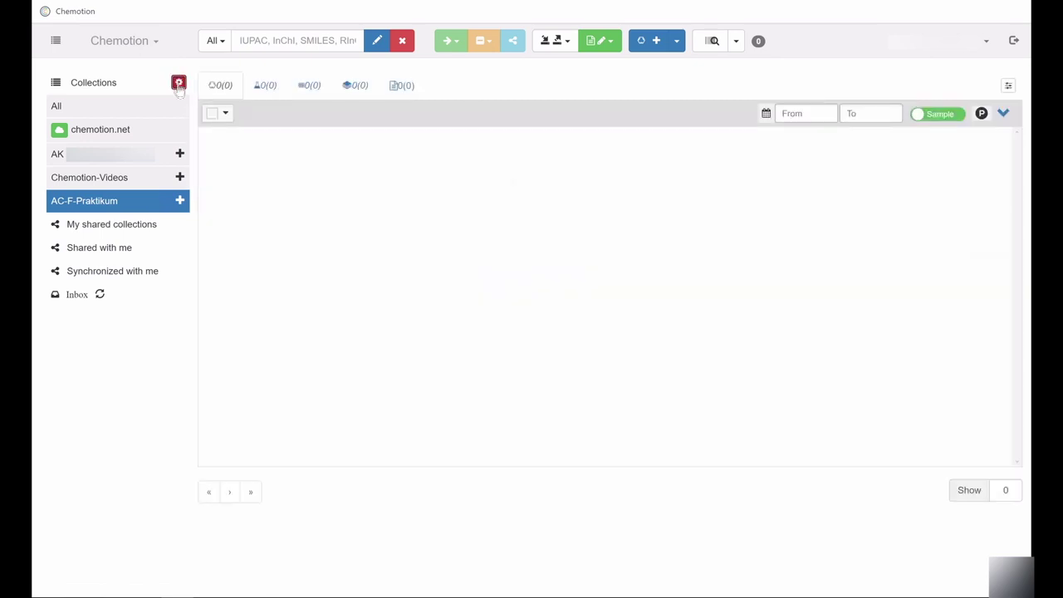
left_click(180, 203)
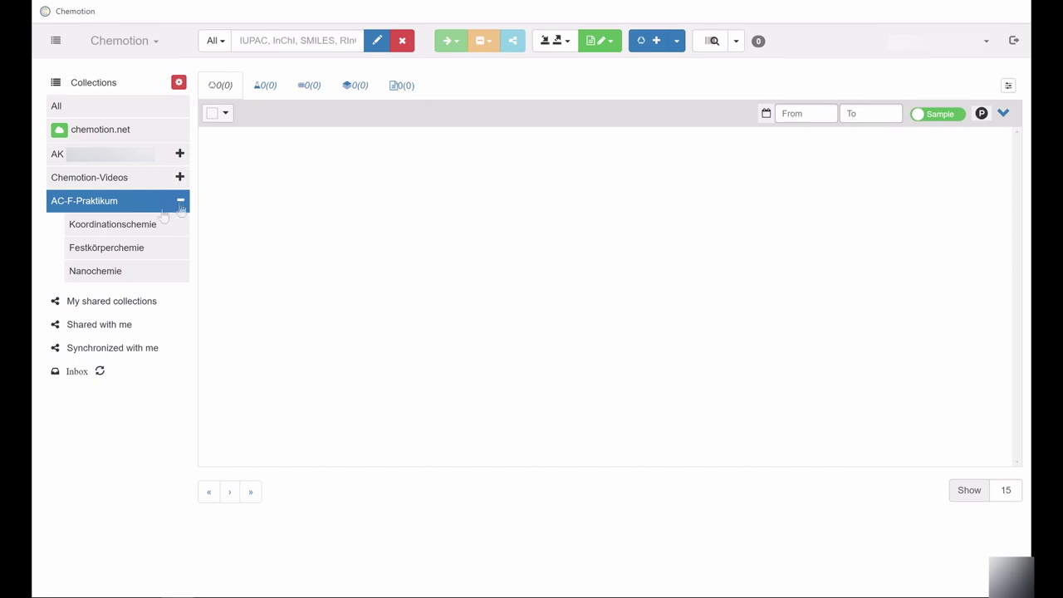
left_click(181, 202)
Step: Remove the 1,1'-biphenyl sample from the Unterordner 2 collection of Chemotion-Videos
left_click(71, 106)
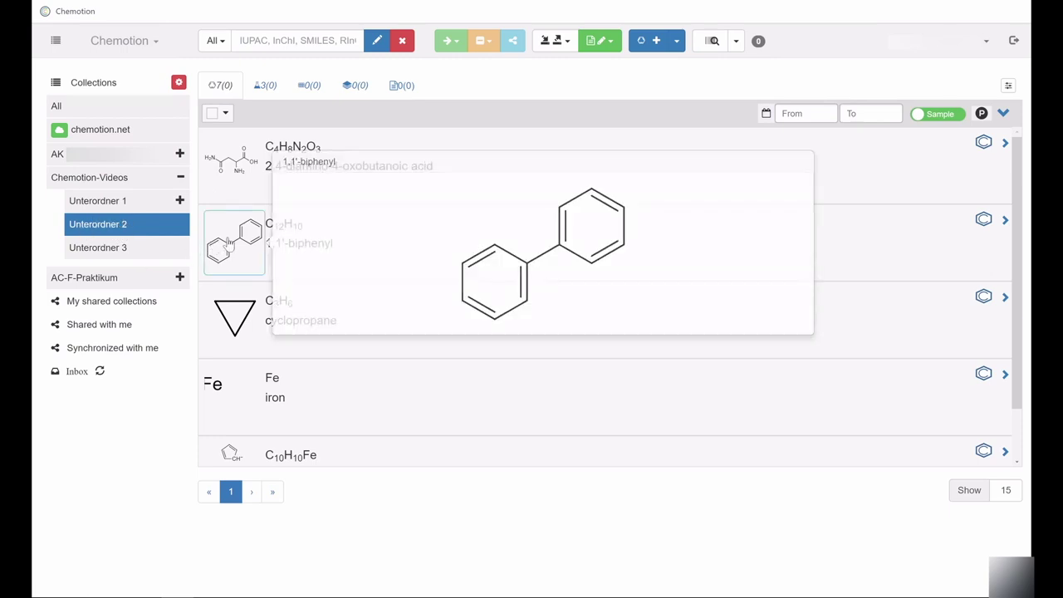
left_click(228, 243)
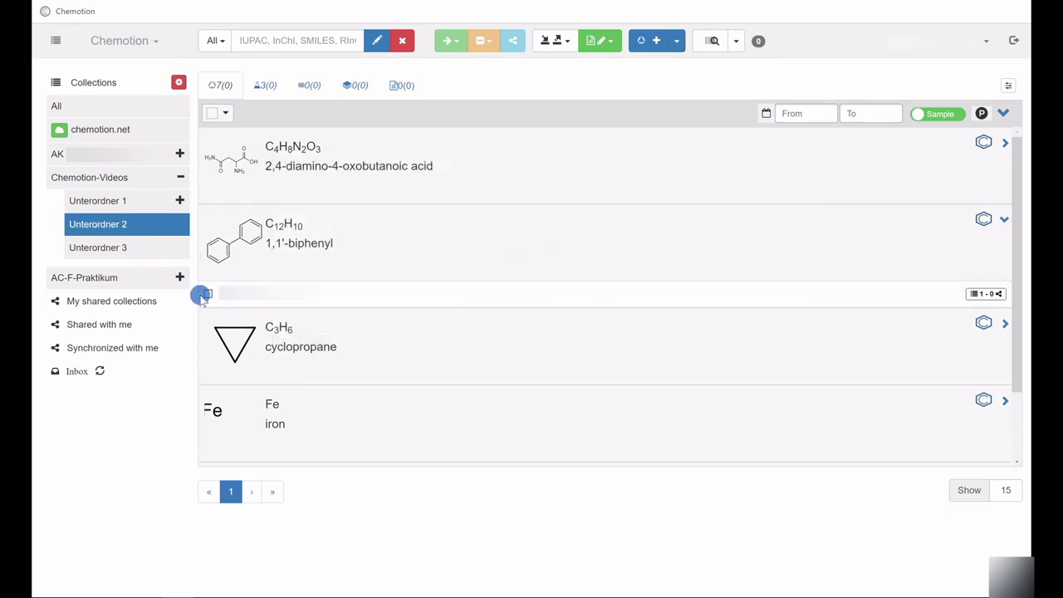
left_click(207, 294)
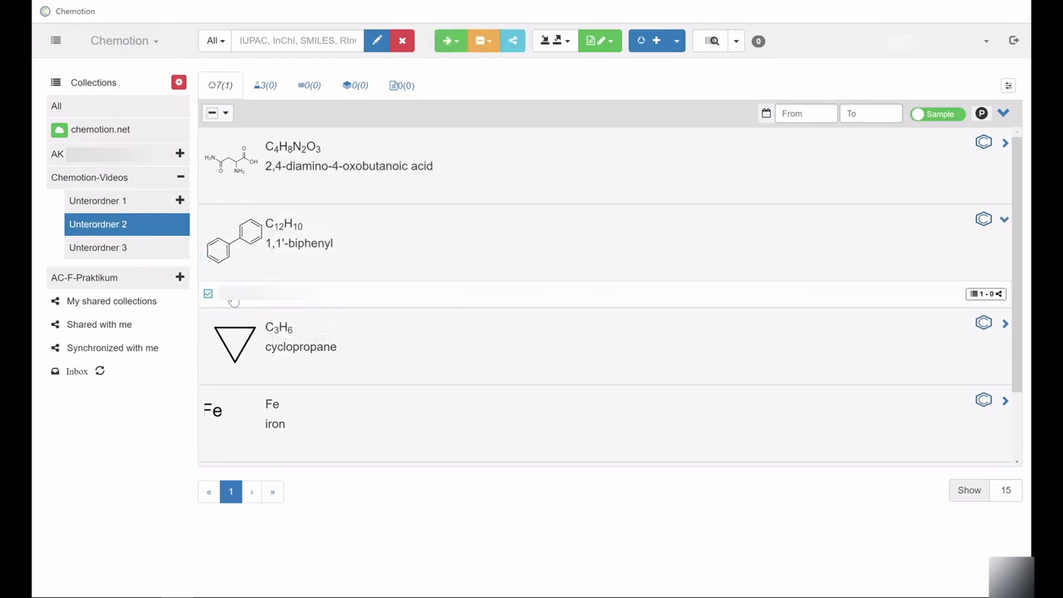
left_click(492, 41)
left_click(510, 65)
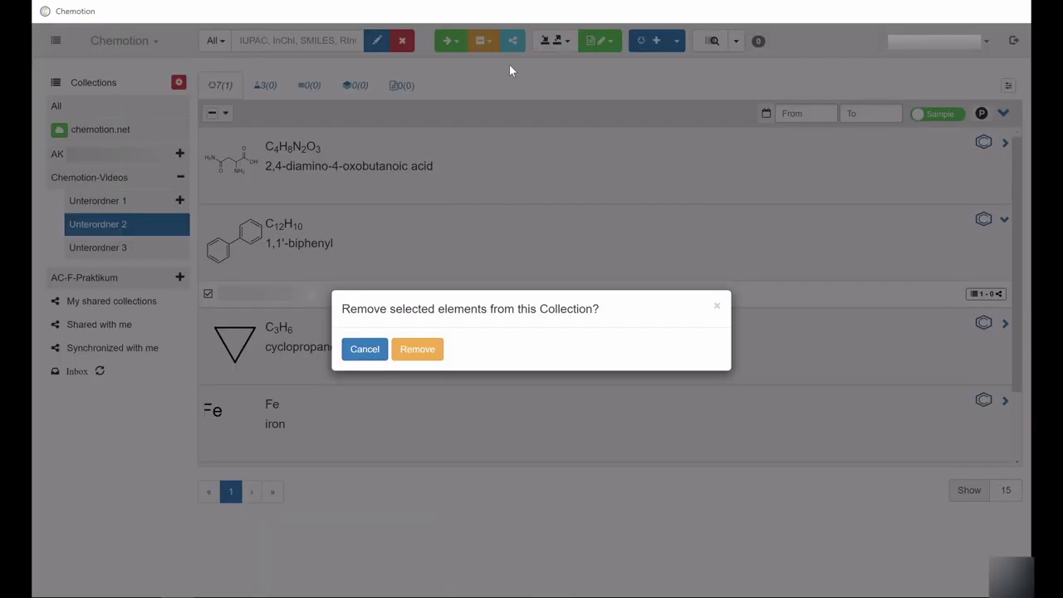
left_click(415, 347)
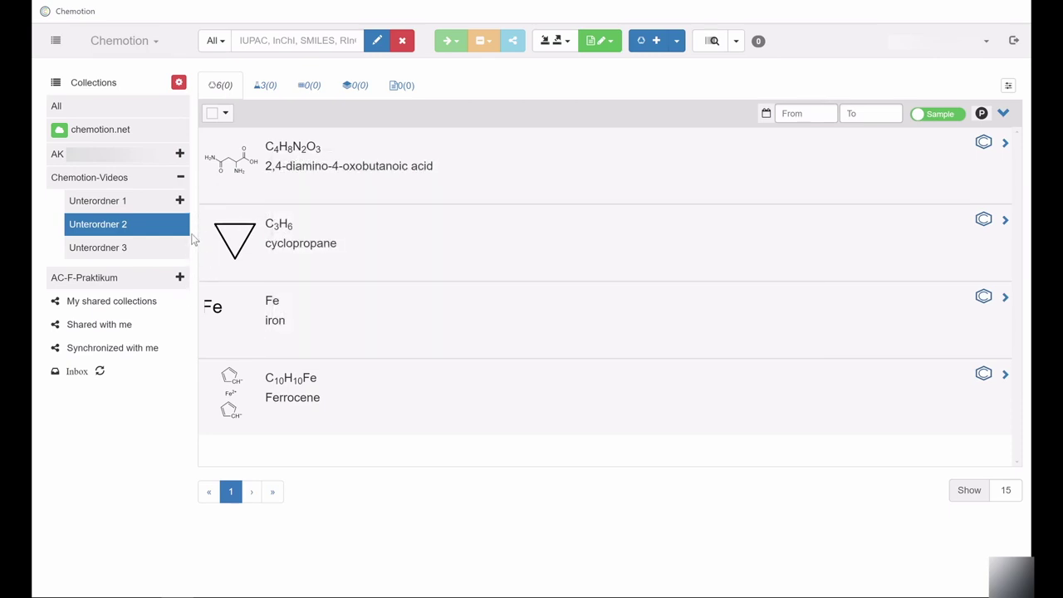
Step: Assign the 1,1'-biphenyl sample from the All collection to Unterordner 2, and open Unterordner 2
left_click(57, 104)
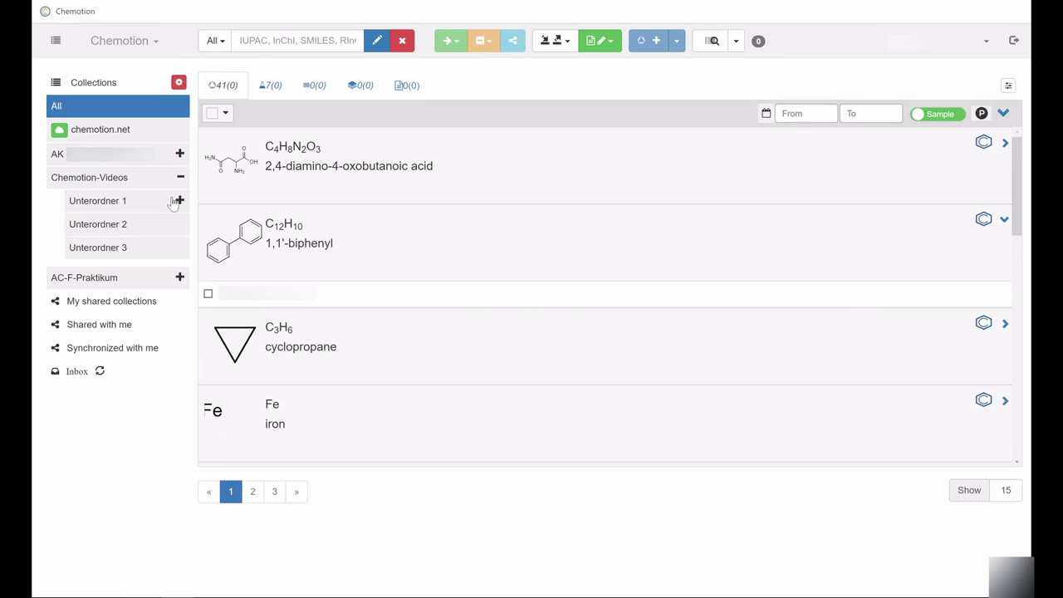
left_click(208, 295)
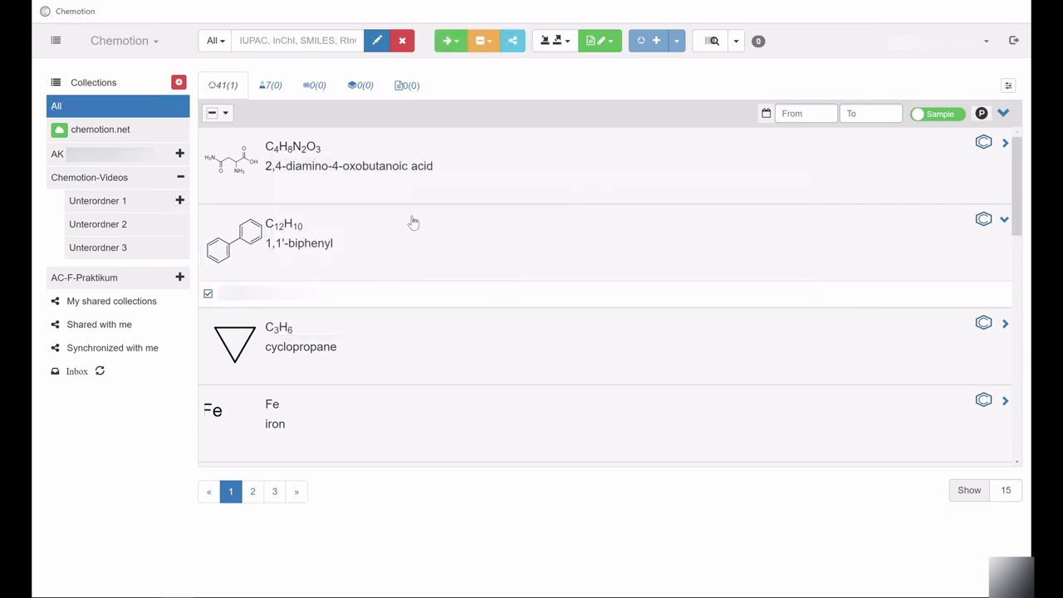
left_click(451, 41)
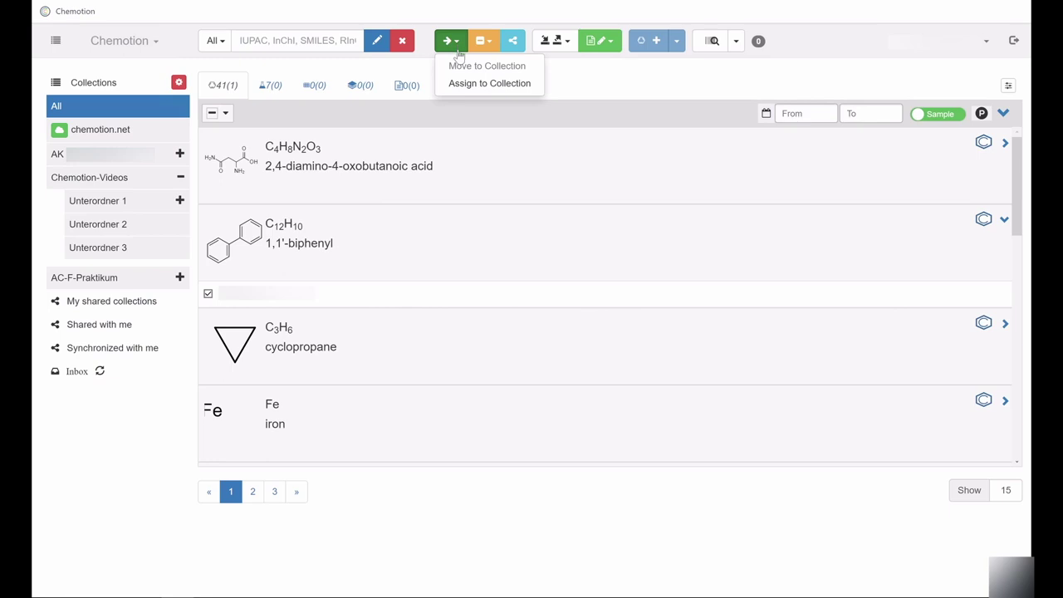
left_click(453, 84)
left_click(428, 312)
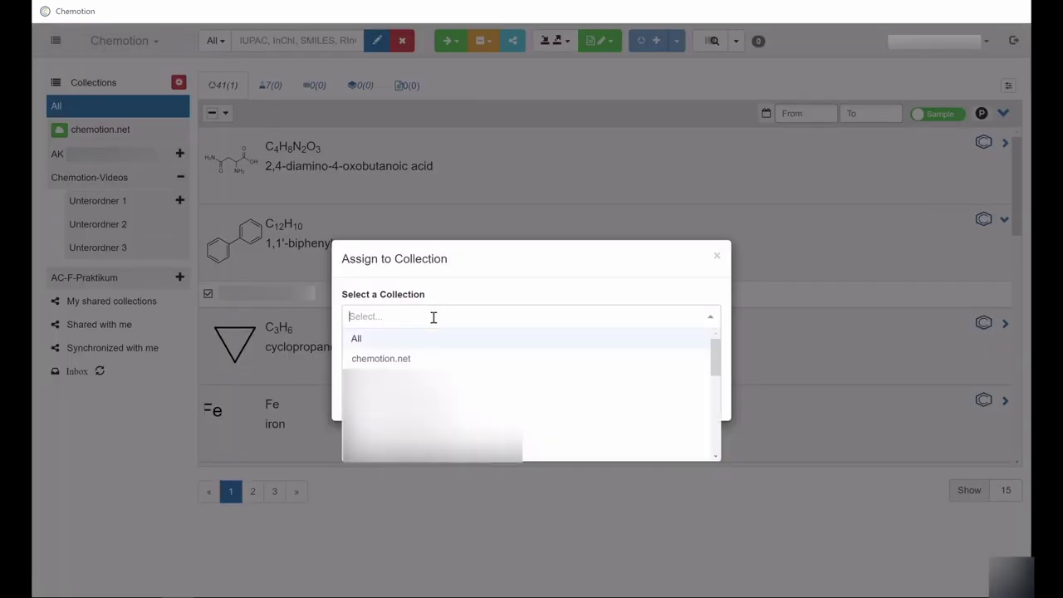
type("Un")
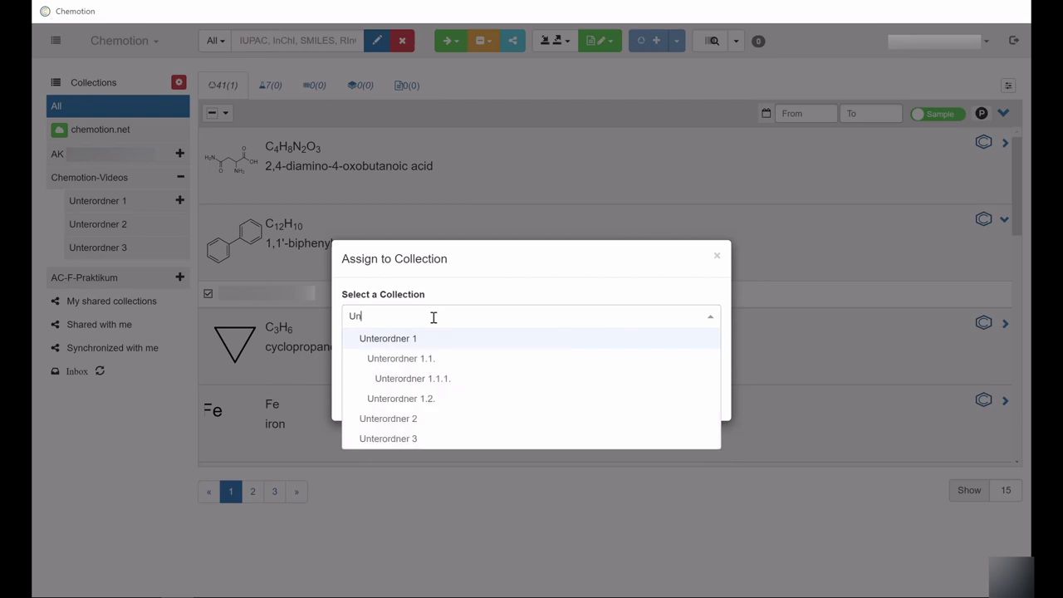
left_click(397, 419)
left_click(378, 401)
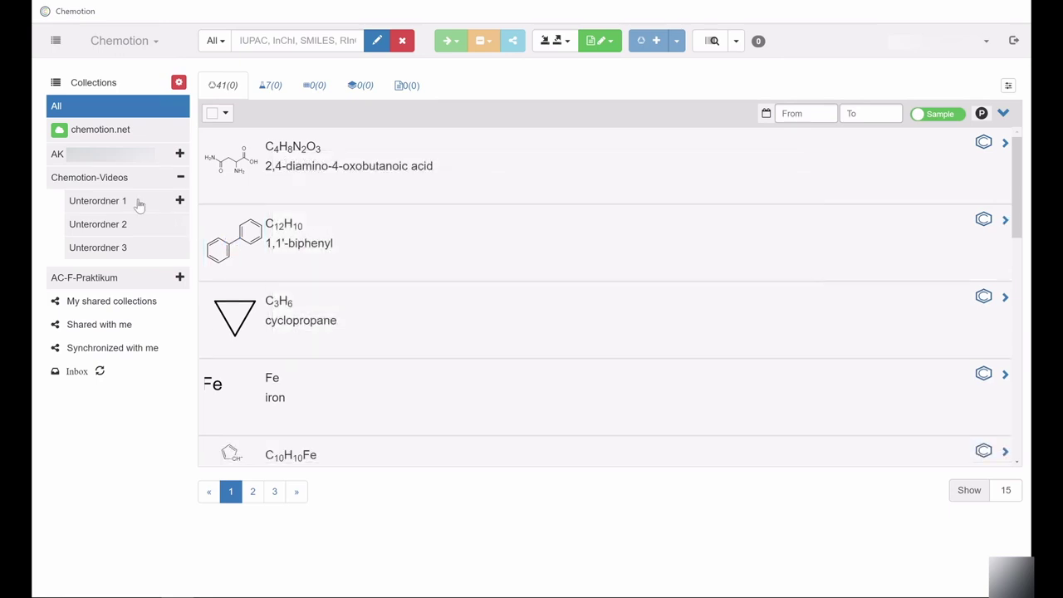
left_click(113, 224)
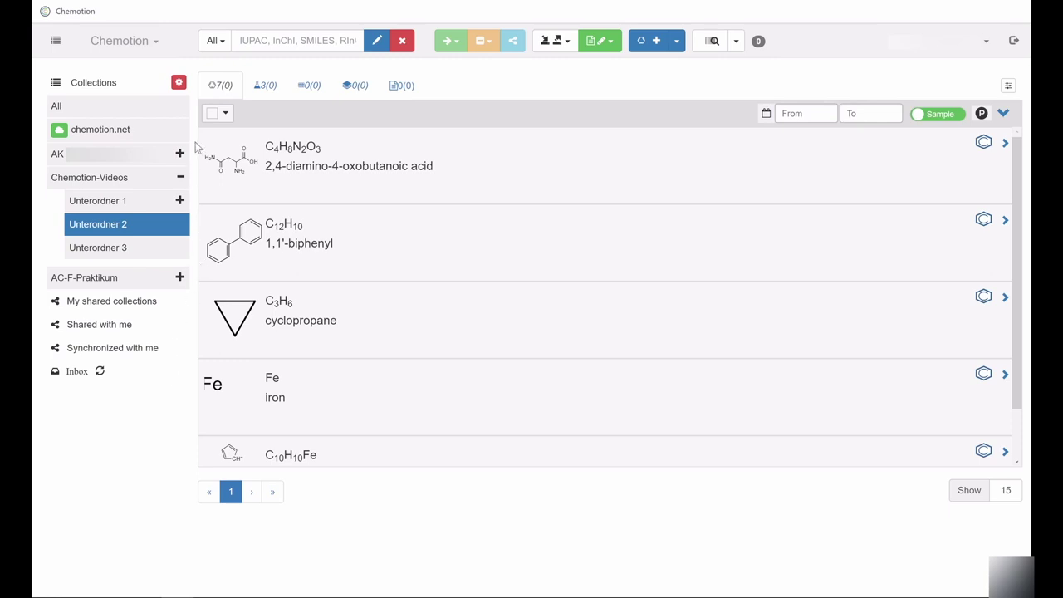
Step: Delete the 2,4-diamino-4-oxobutanoic acid sample in Unterordner 2 from all collections, without also deleting reaction-associated samples
left_click(223, 161)
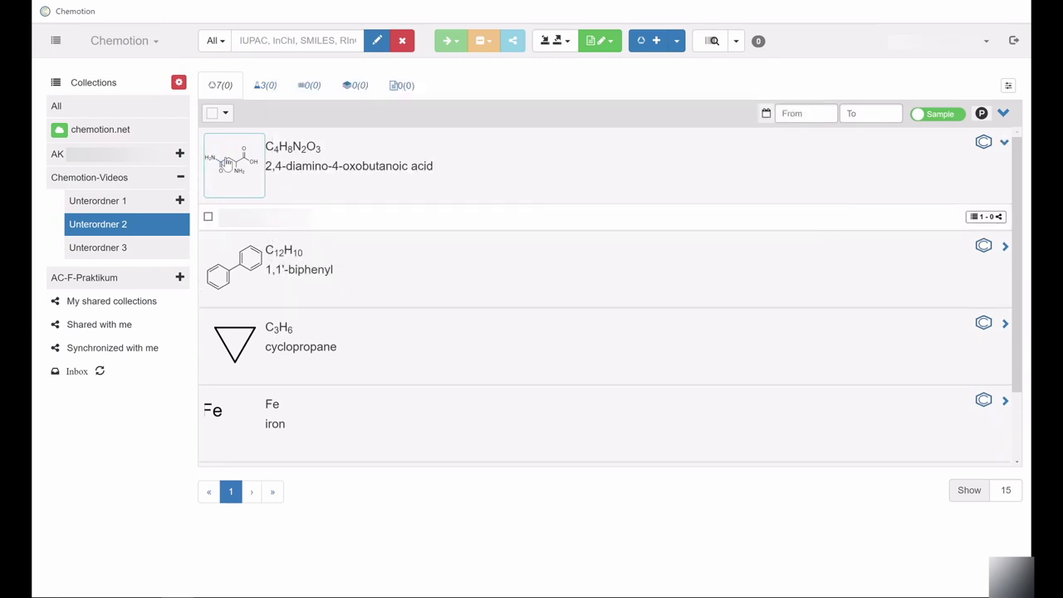
left_click(207, 217)
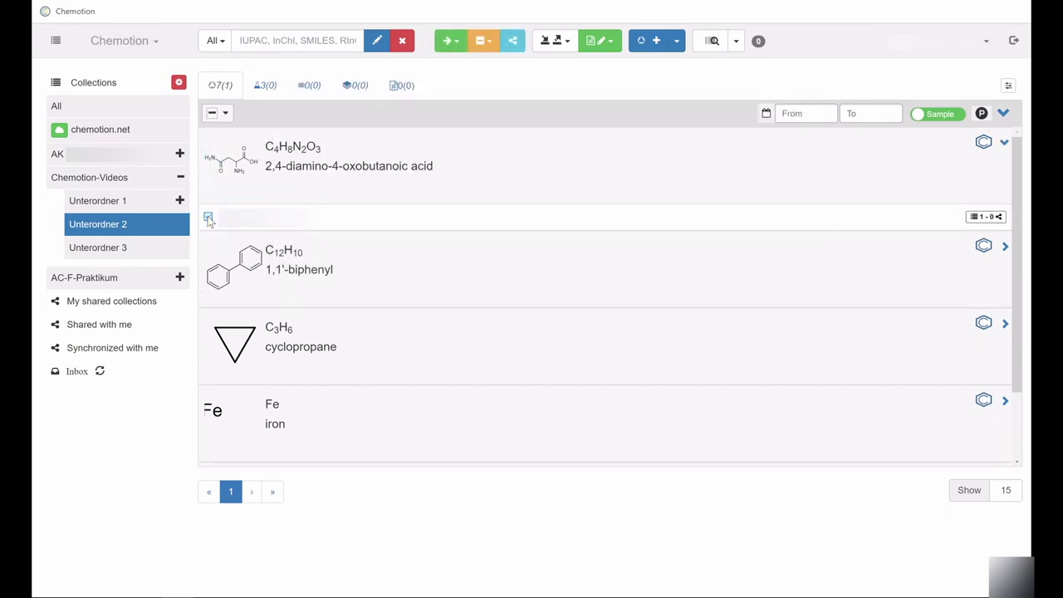
left_click(489, 43)
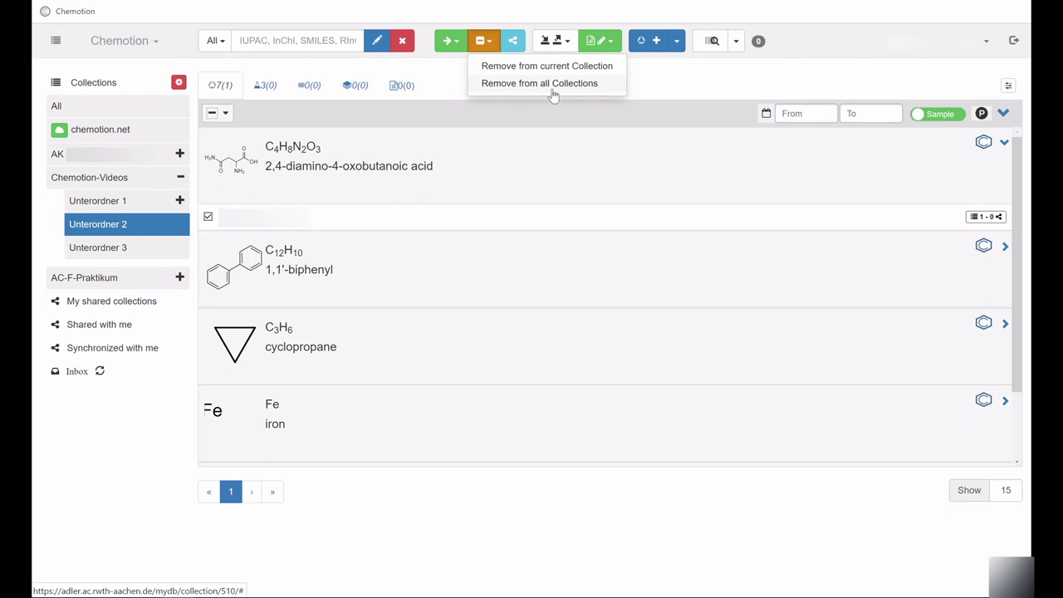
left_click(483, 83)
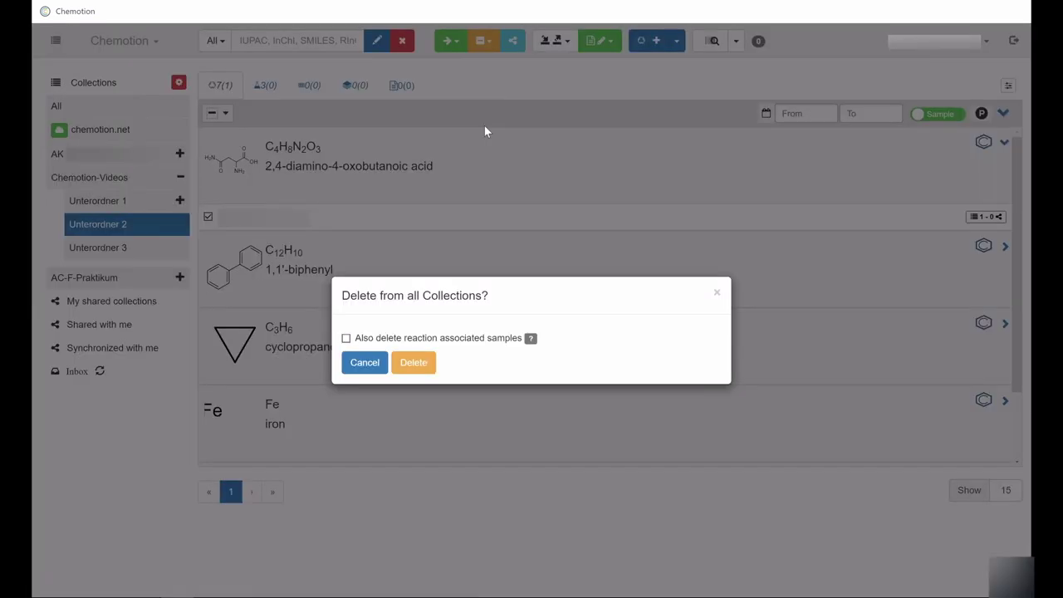
left_click(414, 364)
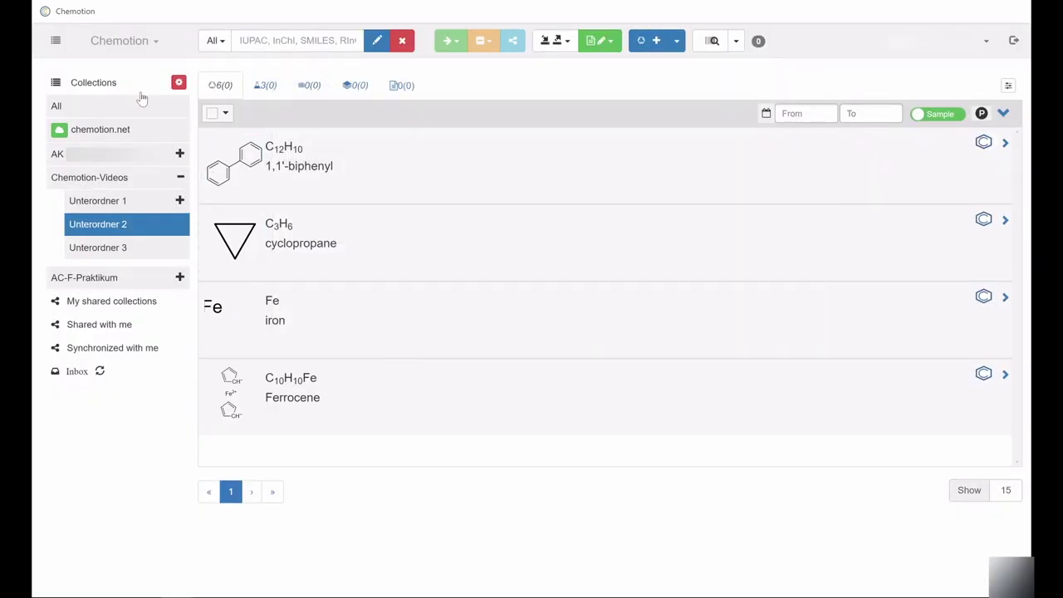
Step: Check the All collection, and expand the 1,1'-biphenyl entry in Unterordner 2 to view its sample
left_click(57, 106)
left_click(222, 166)
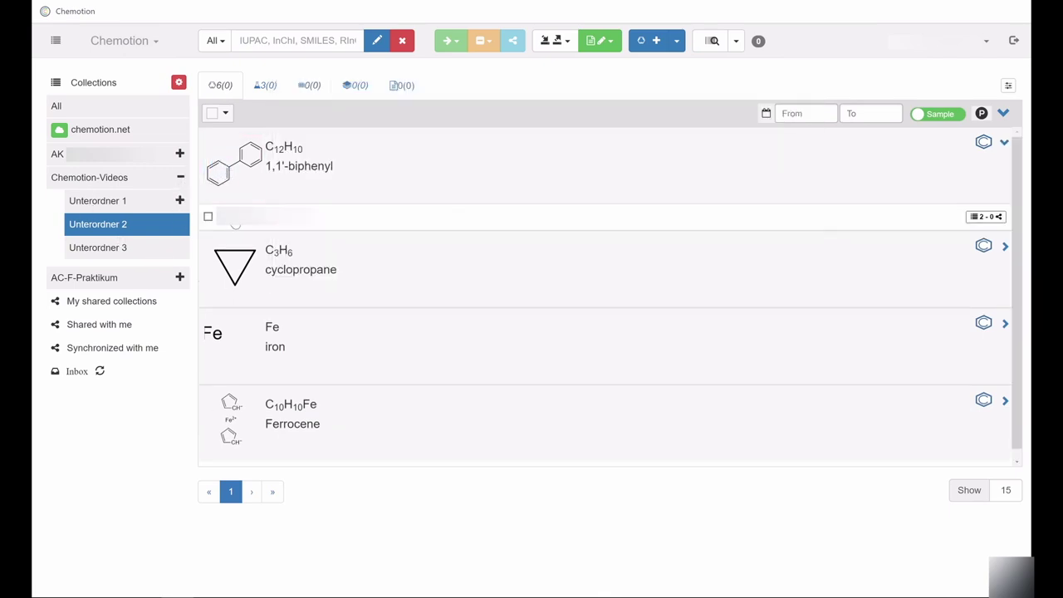